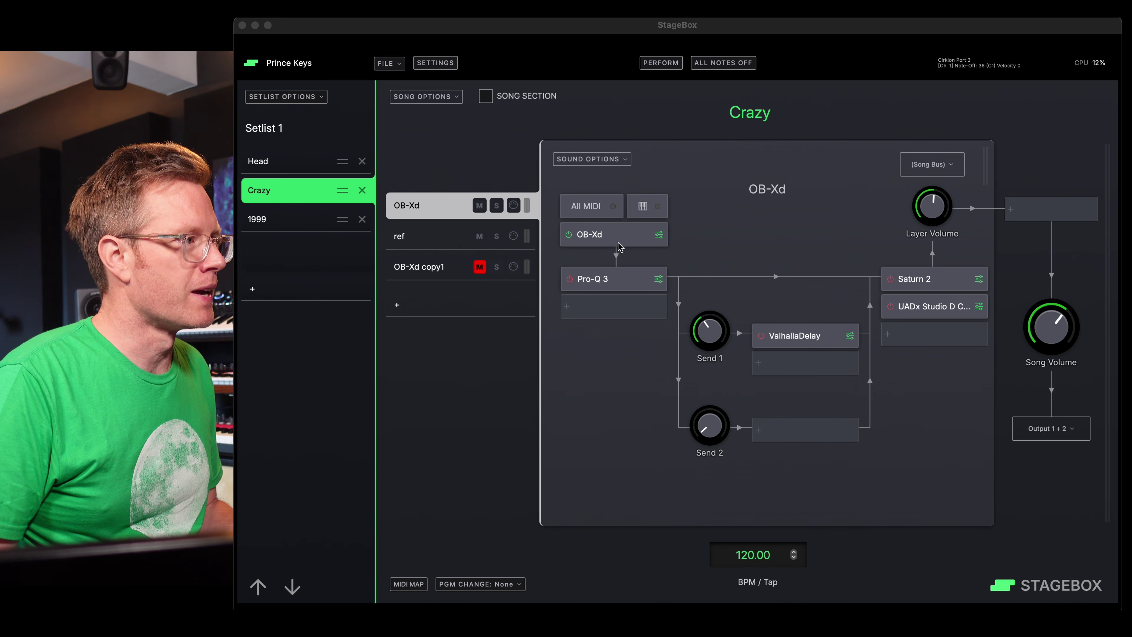
# - Open the OB-Xd synth of the Crazy song and raise oscillator 2's pitch above oscillator 1
pyautogui.click(657, 233)
pyautogui.moveTo(657, 233); pyautogui.dragTo(614, 186)
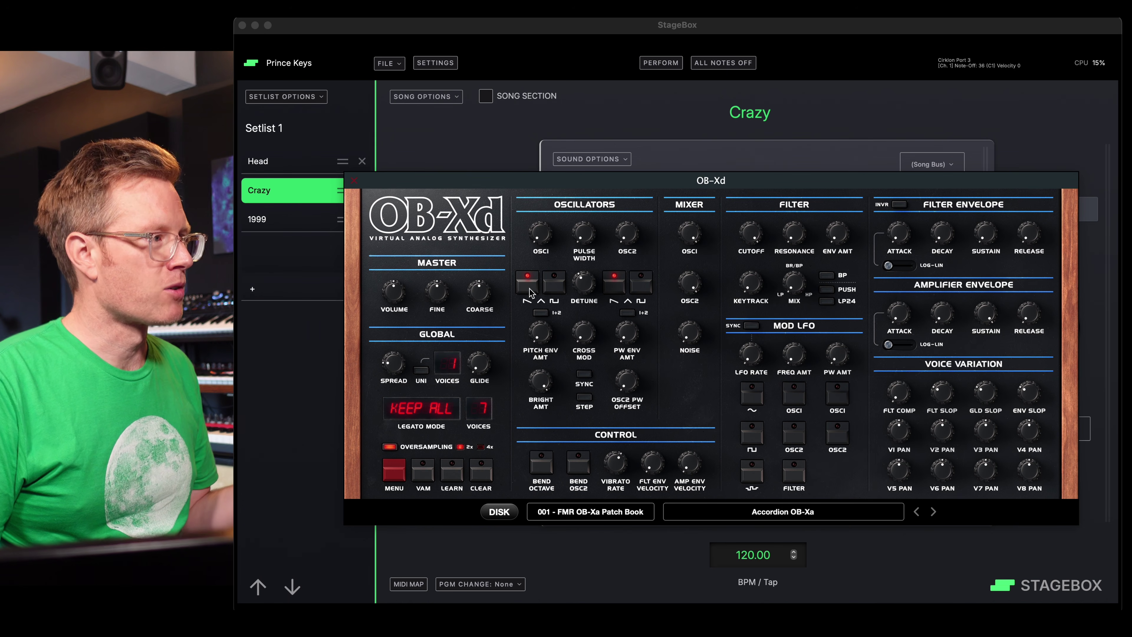
pyautogui.moveTo(635, 241)
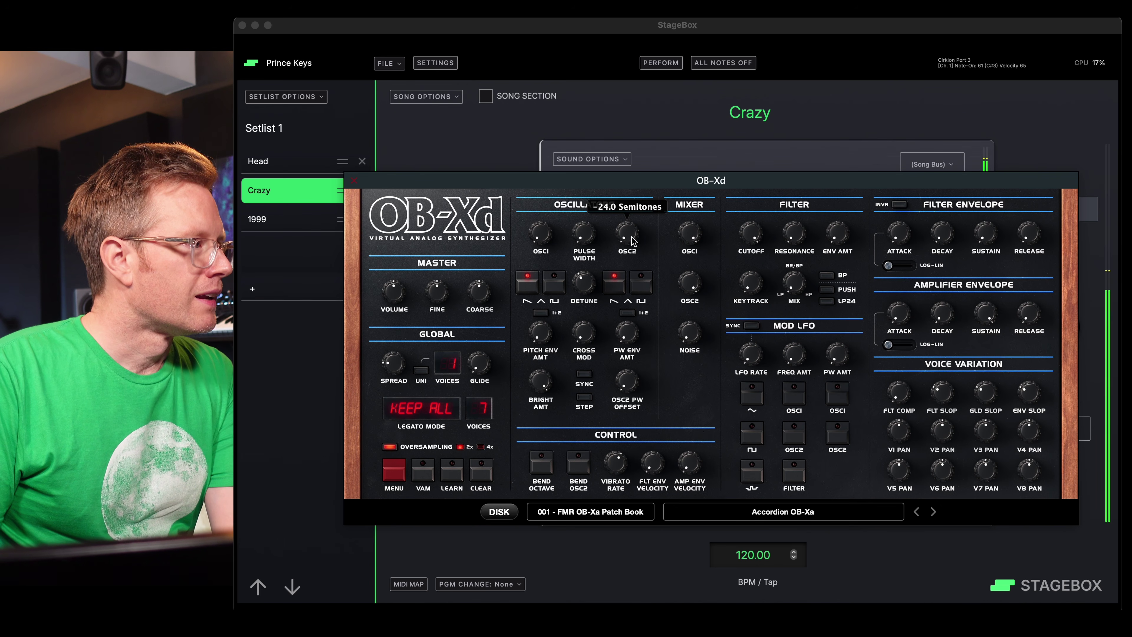
pyautogui.moveTo(626, 227); pyautogui.dragTo(624, 200)
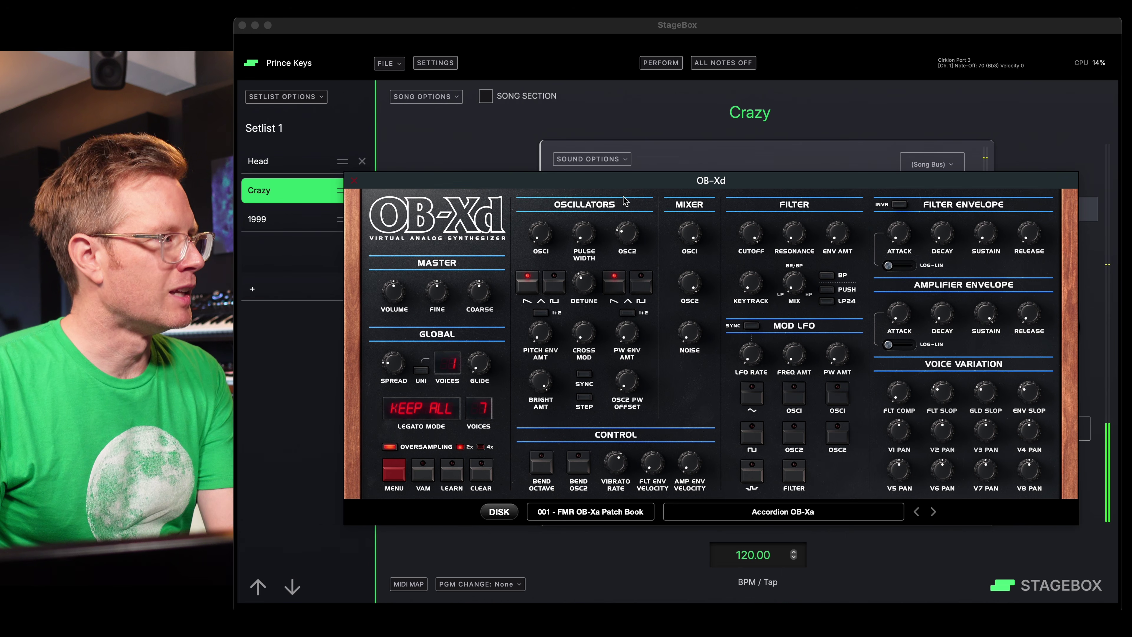
pyautogui.click(628, 236)
pyautogui.moveTo(628, 237); pyautogui.dragTo(628, 197)
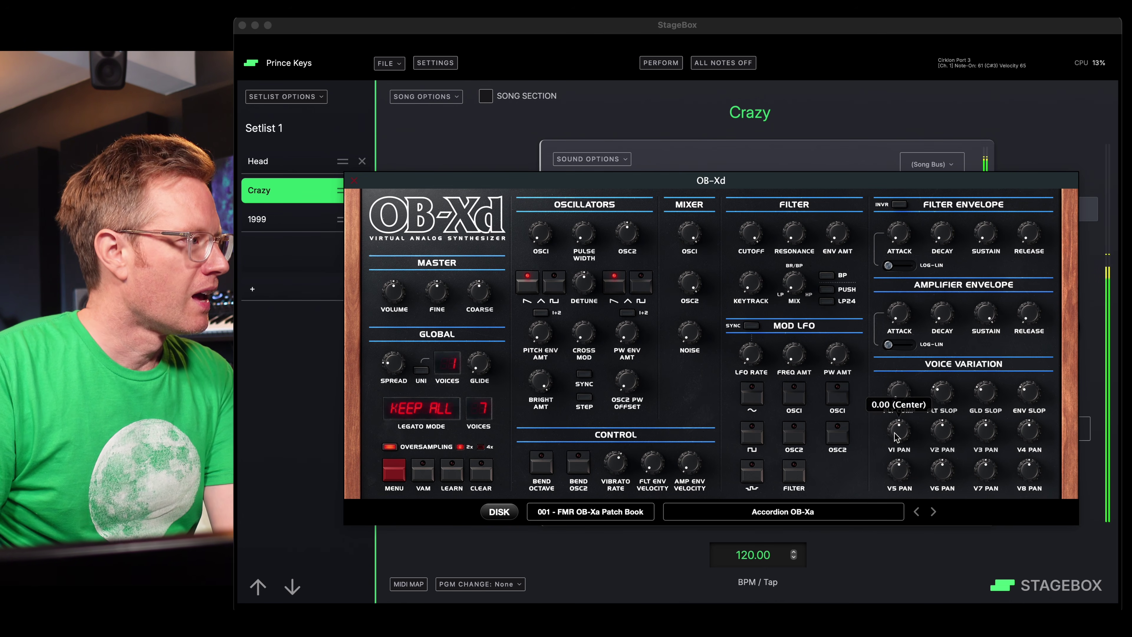
# - Add the pulse waveform to both oscillators alongside the sawtooth and lower the master volume slightly
pyautogui.click(554, 285)
pyautogui.click(641, 285)
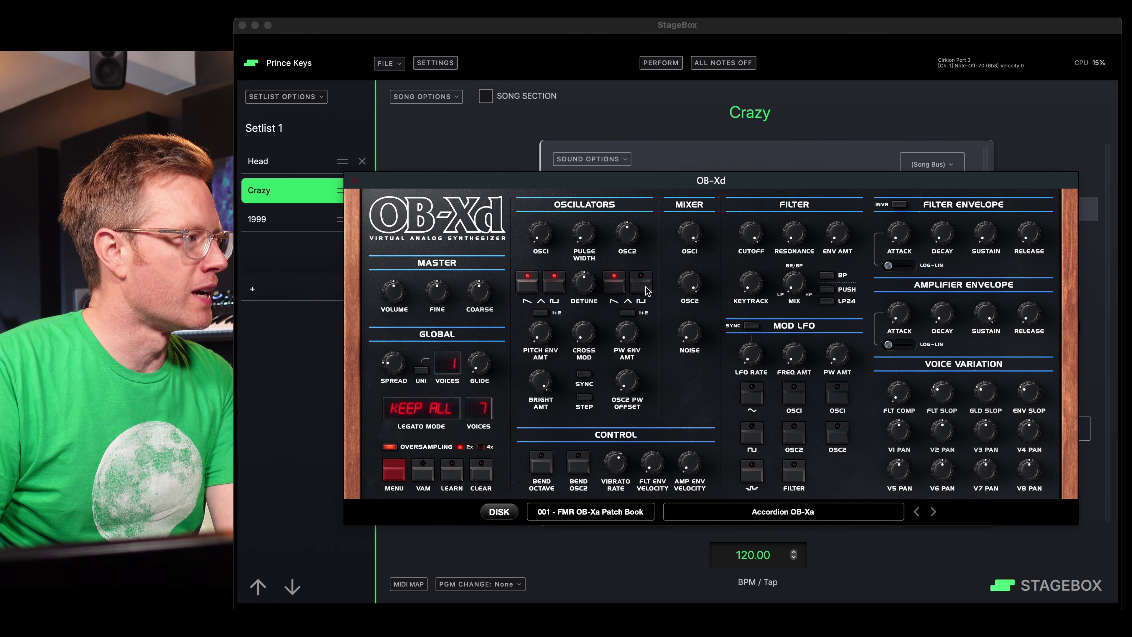
pyautogui.moveTo(483, 283)
pyautogui.moveTo(394, 307)
pyautogui.moveTo(393, 307); pyautogui.dragTo(395, 328)
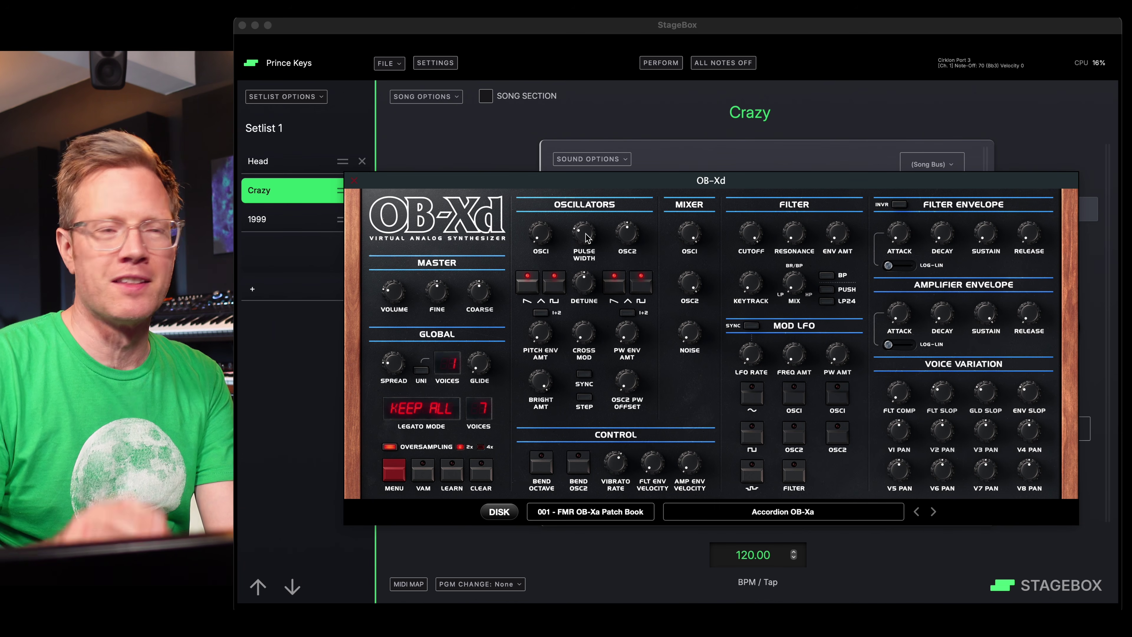
# - Adjust the oscillators' pulse width by ear
pyautogui.moveTo(585, 238)
pyautogui.mouseDown()
pyautogui.moveTo(581, 176)
pyautogui.moveTo(584, 230)
pyautogui.mouseUp()
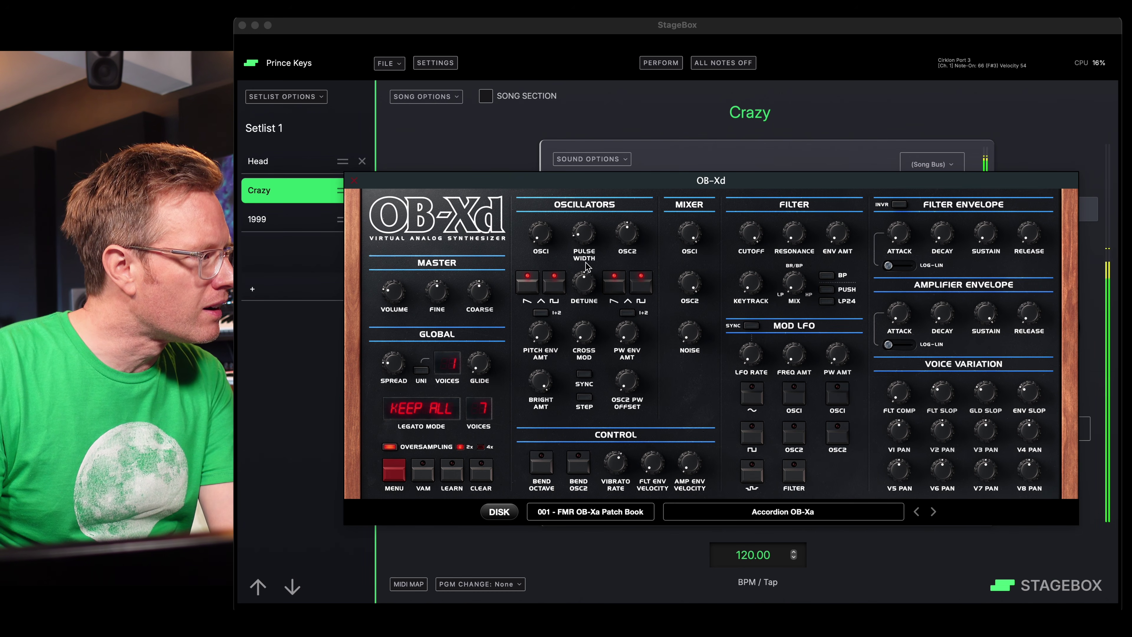
pyautogui.moveTo(582, 226)
pyautogui.mouseDown()
pyautogui.moveTo(575, 185)
pyautogui.moveTo(572, 219)
pyautogui.mouseUp()
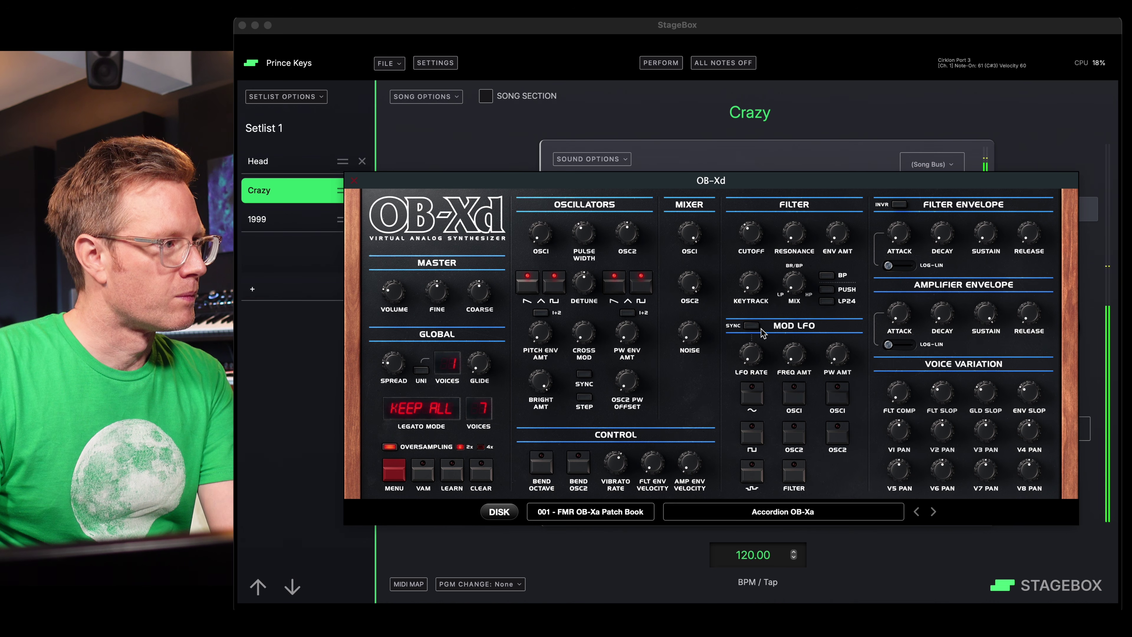
# - Open up the filter cutoff and fine-tune it for the desired brightness
pyautogui.moveTo(752, 231); pyautogui.dragTo(745, 185)
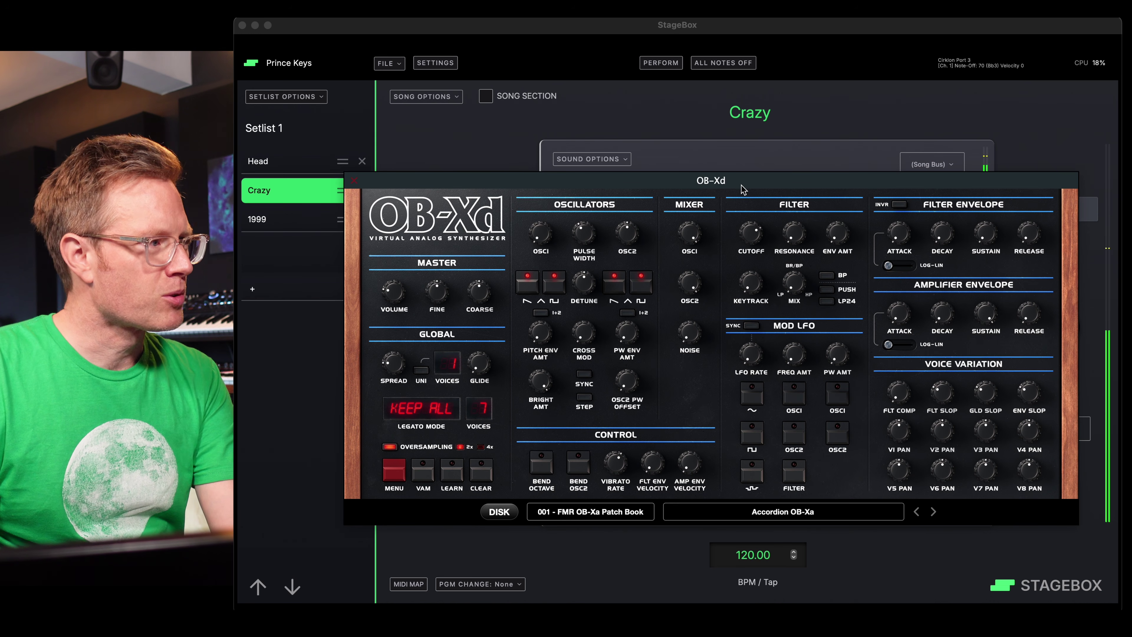
pyautogui.moveTo(755, 233); pyautogui.dragTo(752, 242)
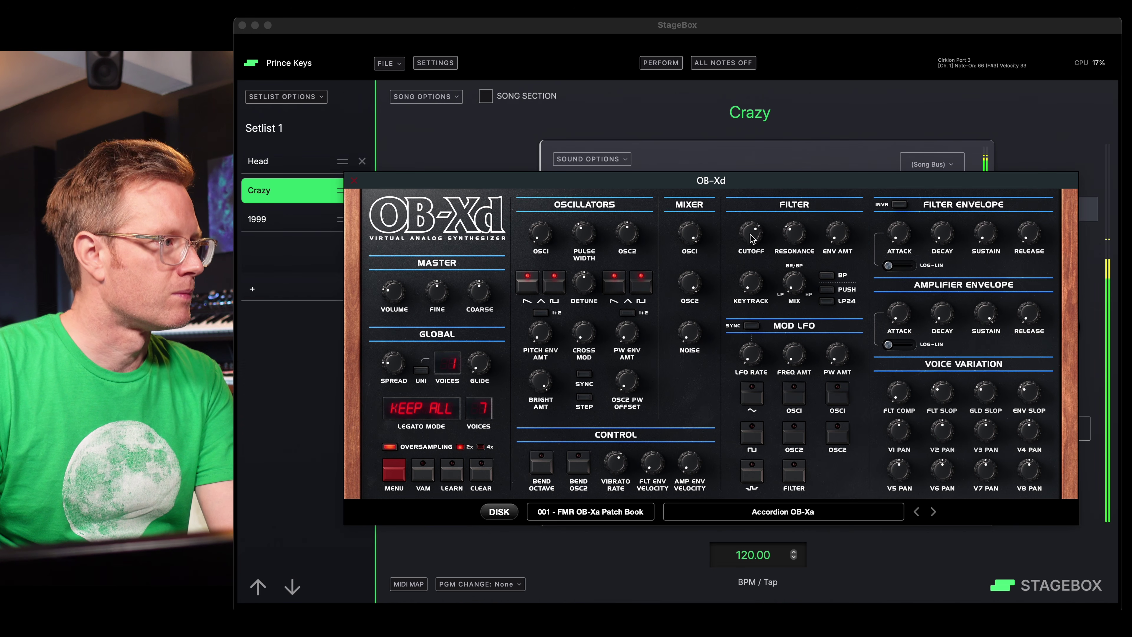
pyautogui.moveTo(750, 232); pyautogui.dragTo(751, 243)
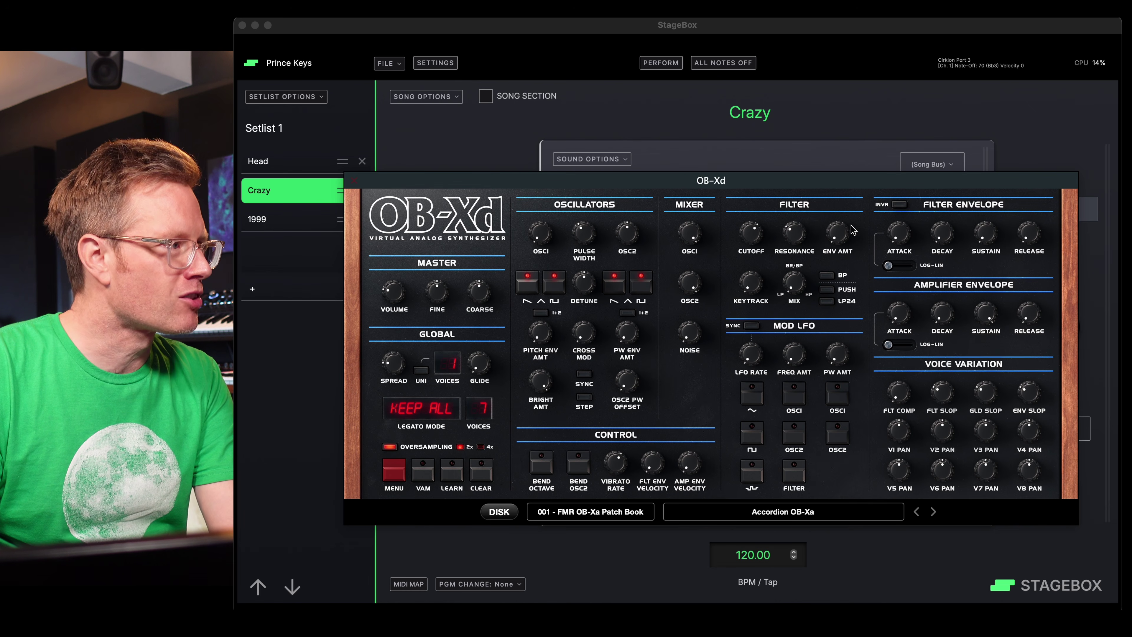
pyautogui.moveTo(754, 231); pyautogui.dragTo(753, 234)
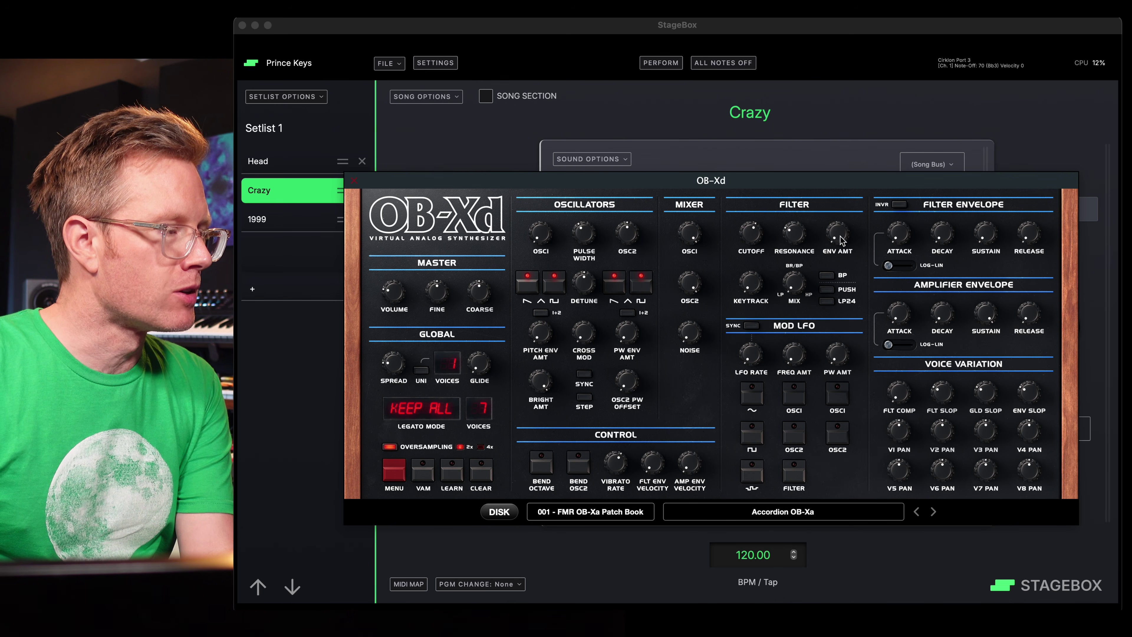
# - Raise the filter's envelope amount and the decay of the filter envelope
pyautogui.moveTo(841, 241); pyautogui.dragTo(835, 193)
pyautogui.moveTo(939, 228); pyautogui.dragTo(939, 190)
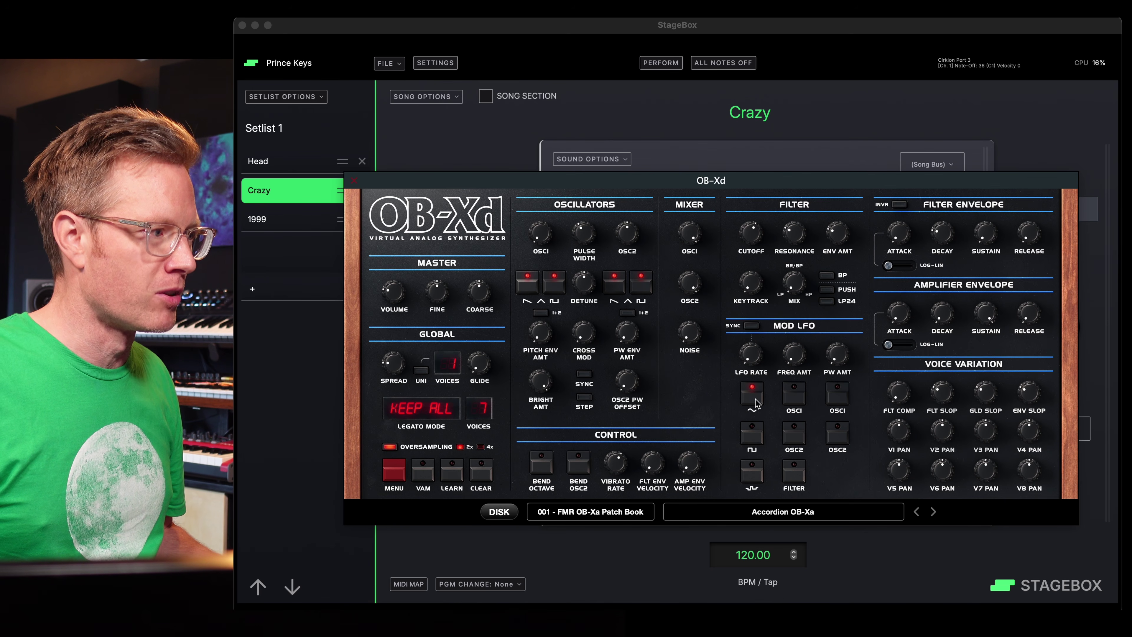
# - Route the sine LFO to the frequency of both oscillators and dial in the LFO rate
pyautogui.click(797, 405)
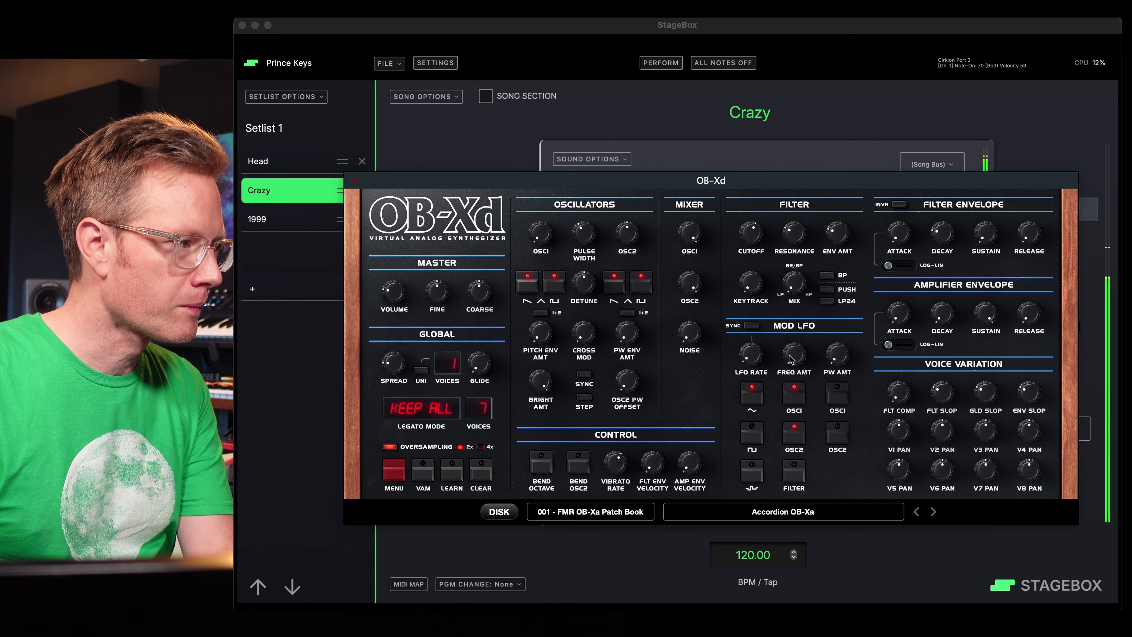
pyautogui.moveTo(751, 350); pyautogui.dragTo(744, 298)
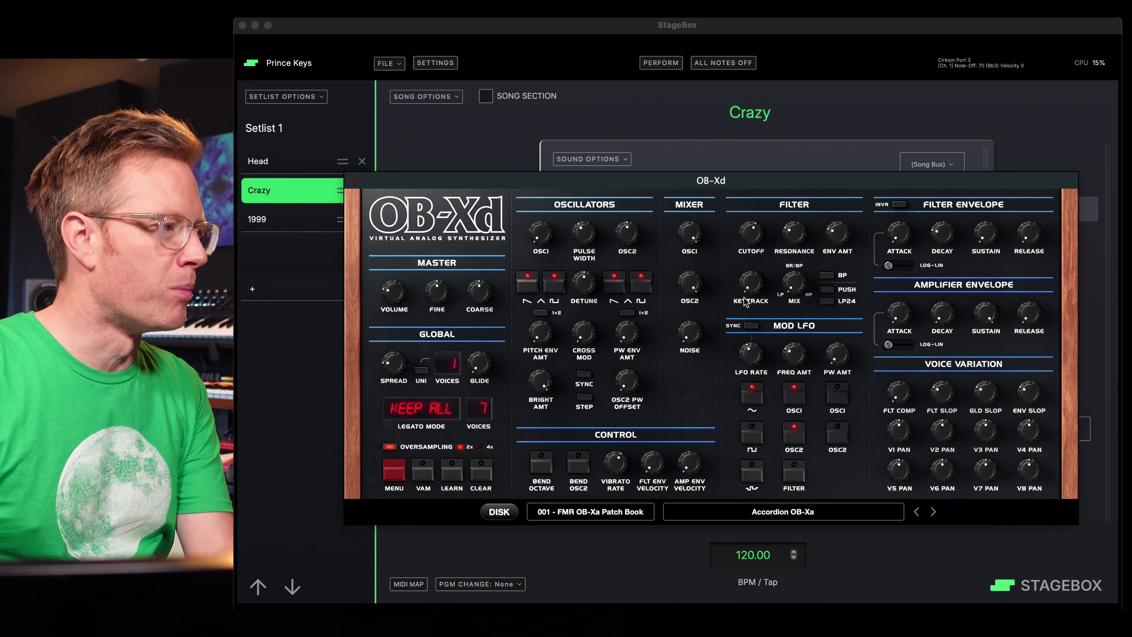
pyautogui.moveTo(756, 360)
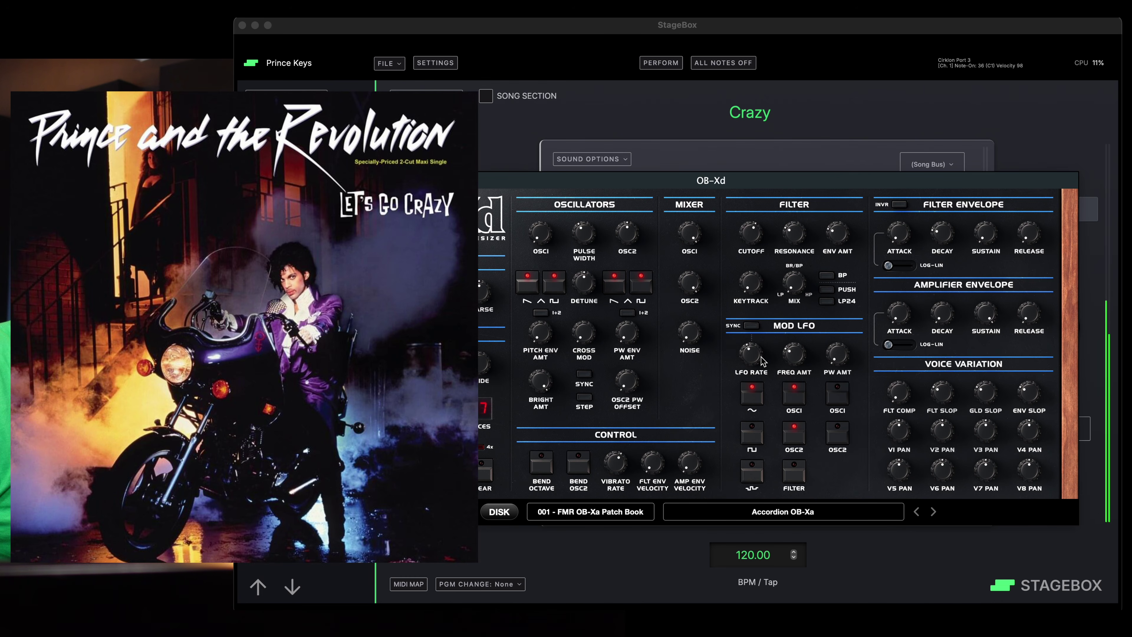
pyautogui.moveTo(763, 360); pyautogui.dragTo(762, 365)
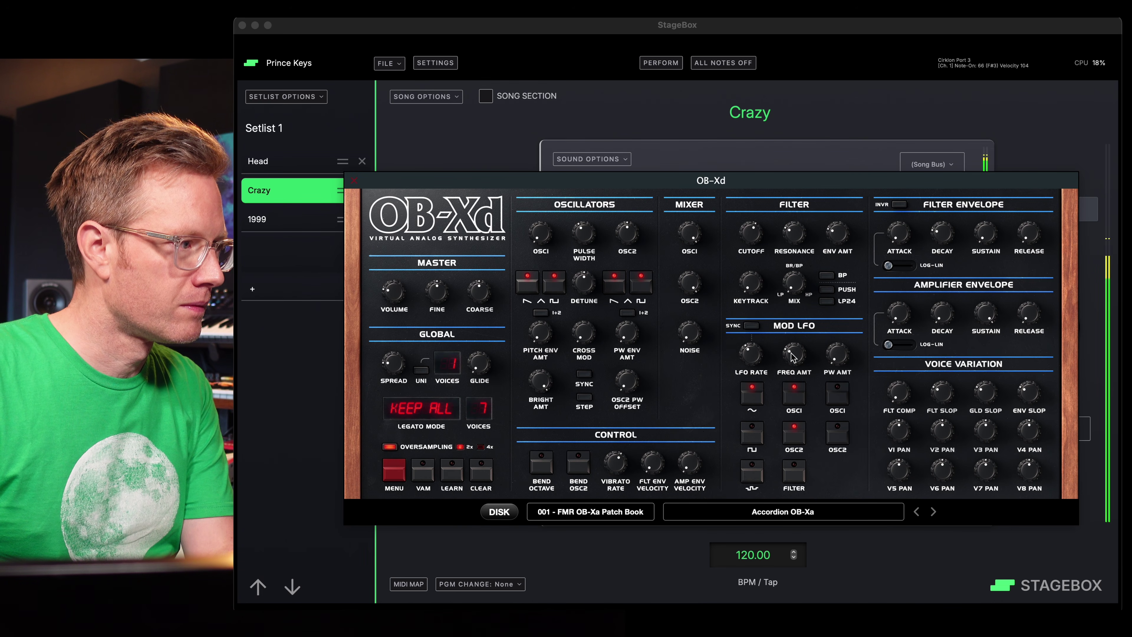
pyautogui.moveTo(760, 359)
pyautogui.moveTo(759, 359); pyautogui.dragTo(747, 356)
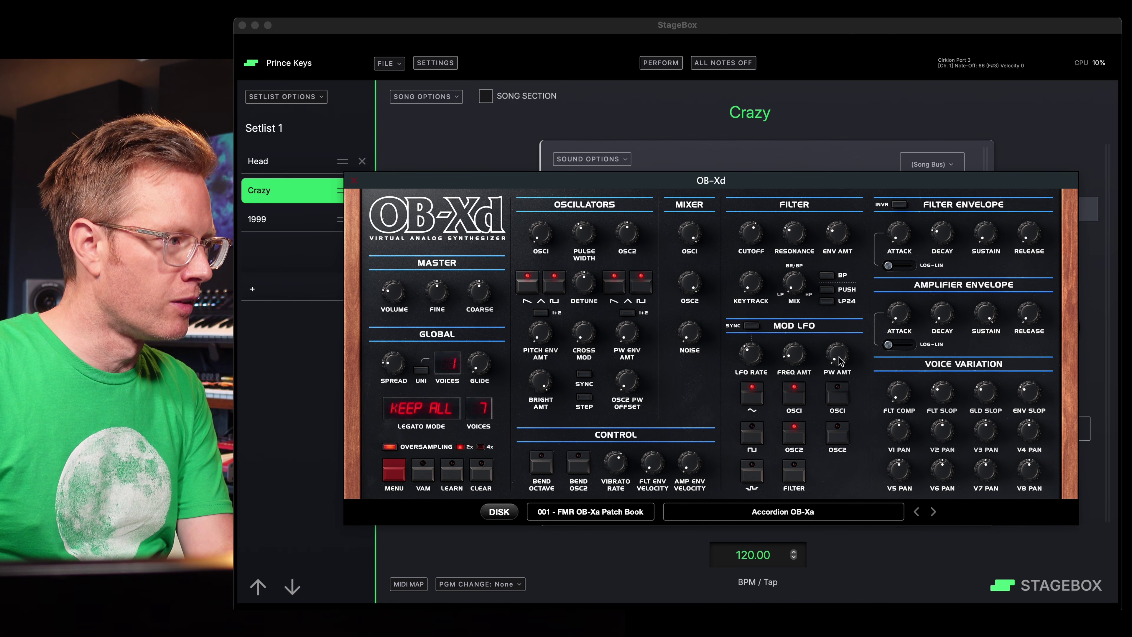
# - Route the LFO to the pulse width of both oscillators and adjust the pulse width modulation amount
pyautogui.click(841, 429)
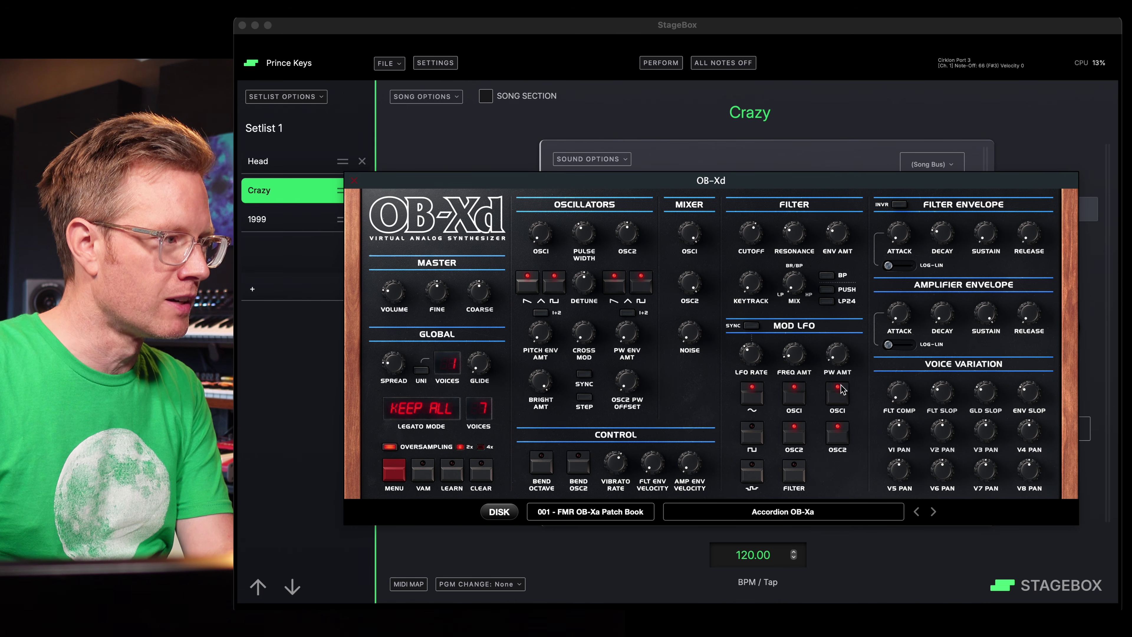
pyautogui.moveTo(836, 356); pyautogui.dragTo(826, 255)
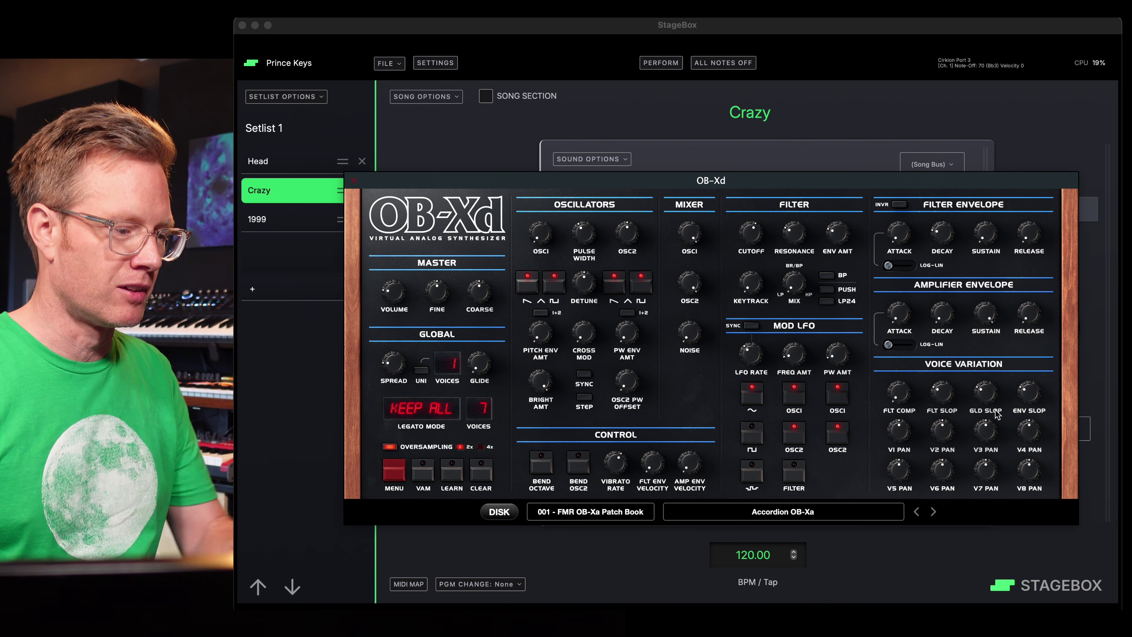
# - Move the OB-Xd window clear of the sound's signal chain and close it
pyautogui.moveTo(781, 184); pyautogui.dragTo(813, 260)
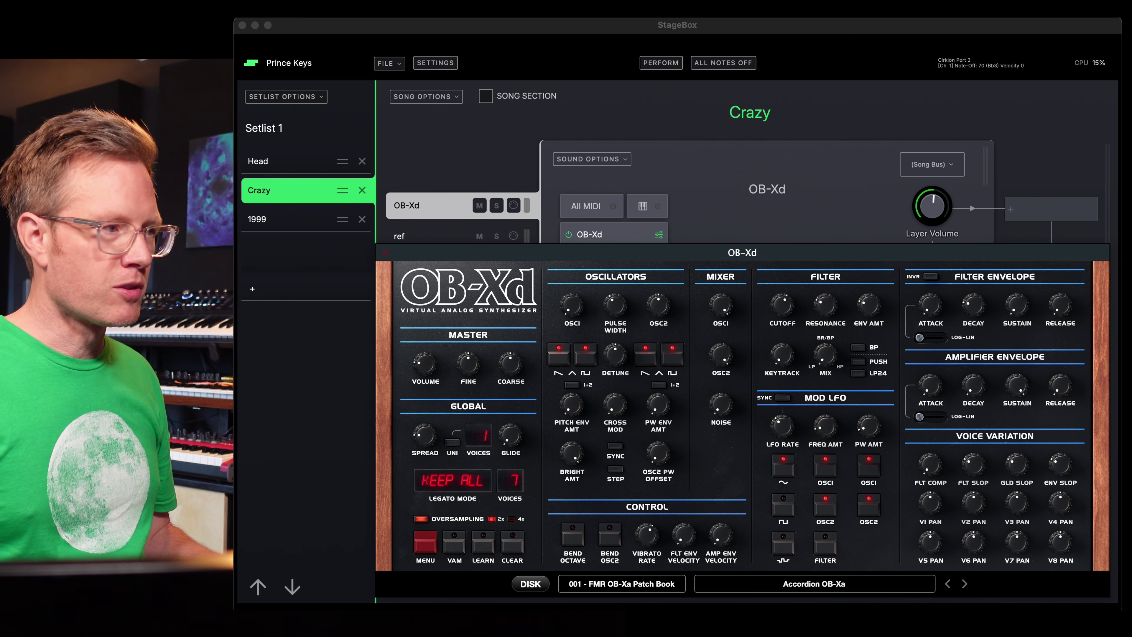
pyautogui.moveTo(794, 259)
pyautogui.mouseDown()
pyautogui.moveTo(797, 329)
pyautogui.moveTo(783, 246)
pyautogui.mouseUp()
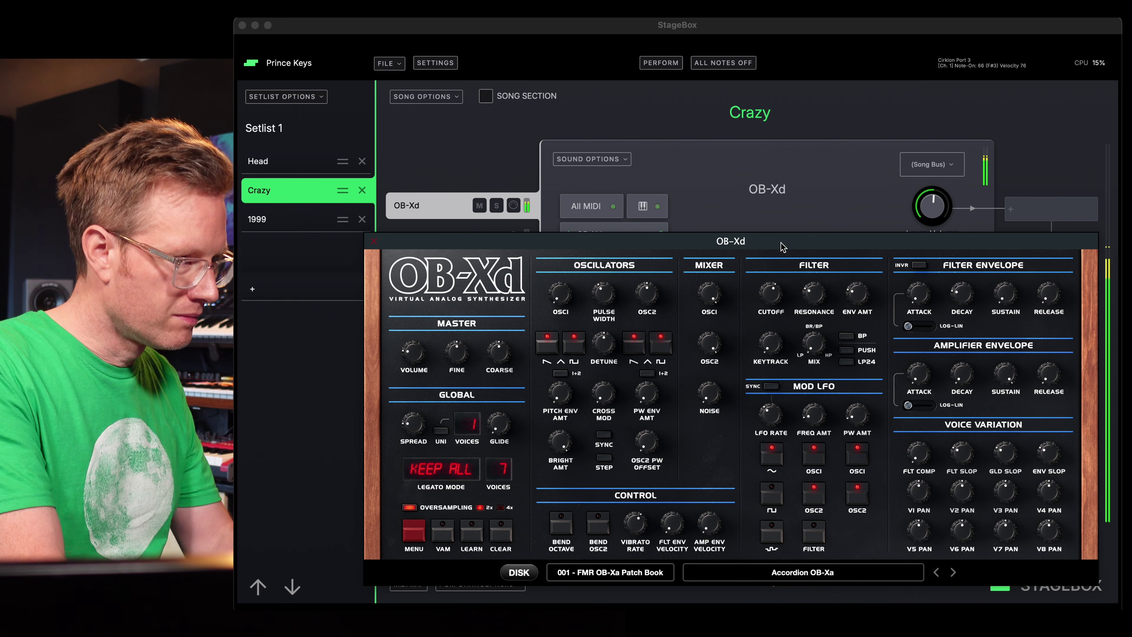
pyautogui.moveTo(782, 246); pyautogui.dragTo(784, 267)
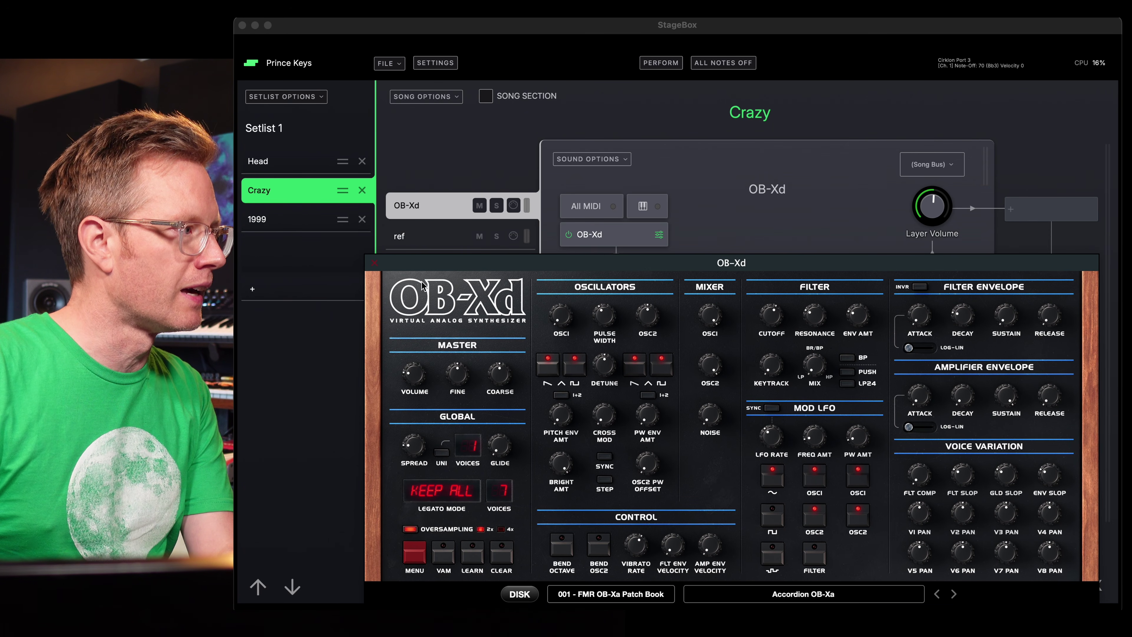
pyautogui.click(375, 265)
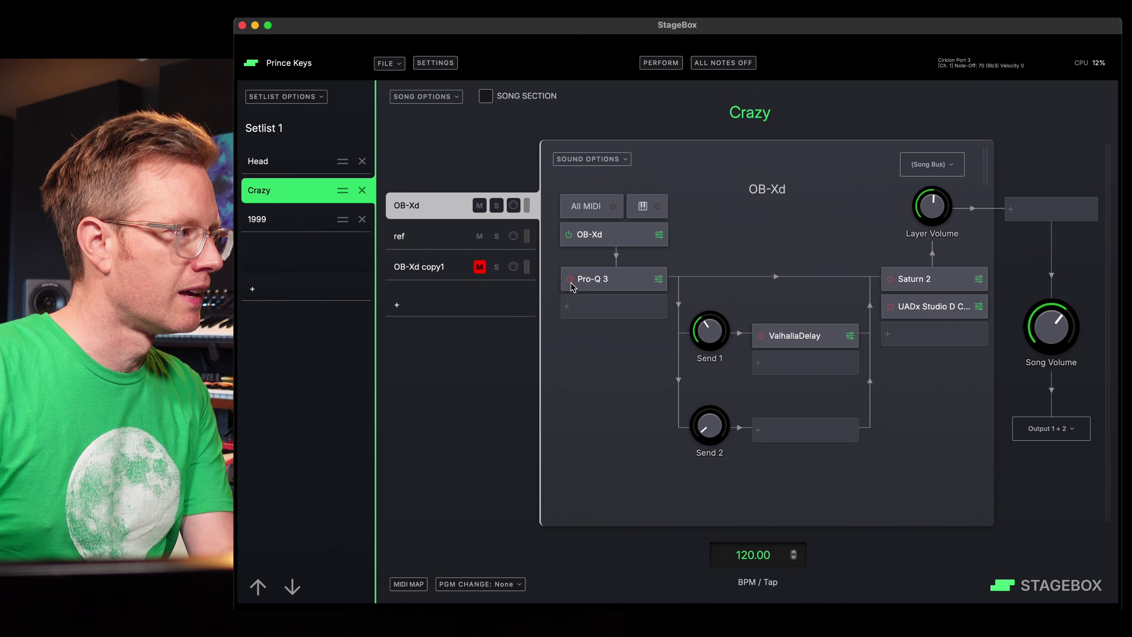
# - Enable the Pro-Q 3 equalizer after the synth and review its EQ curve
pyautogui.click(658, 279)
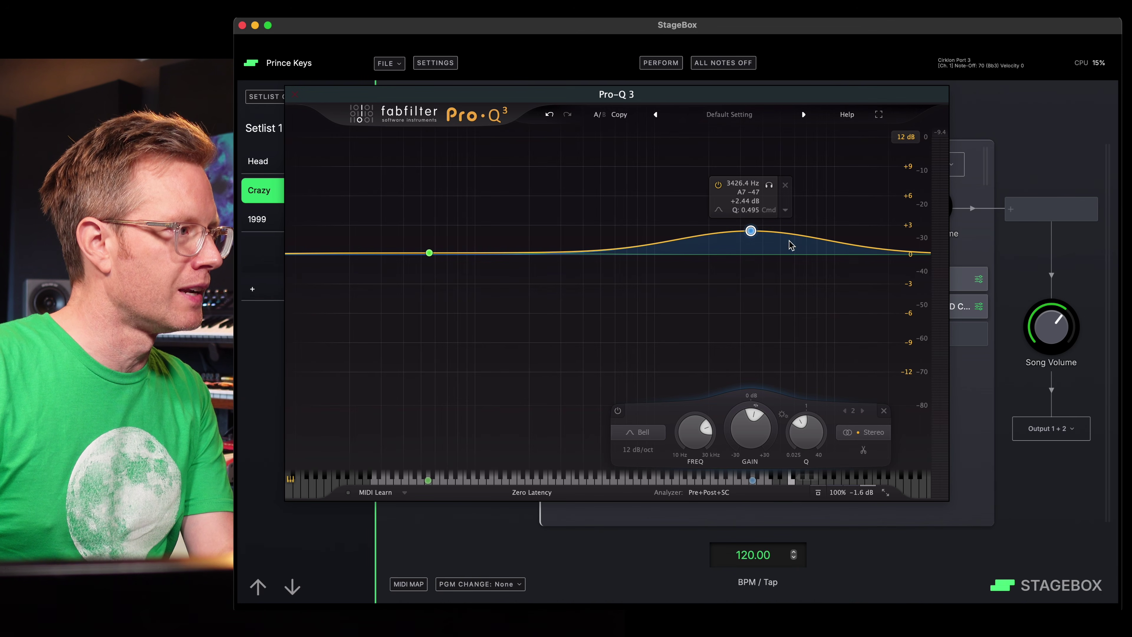
pyautogui.click(298, 95)
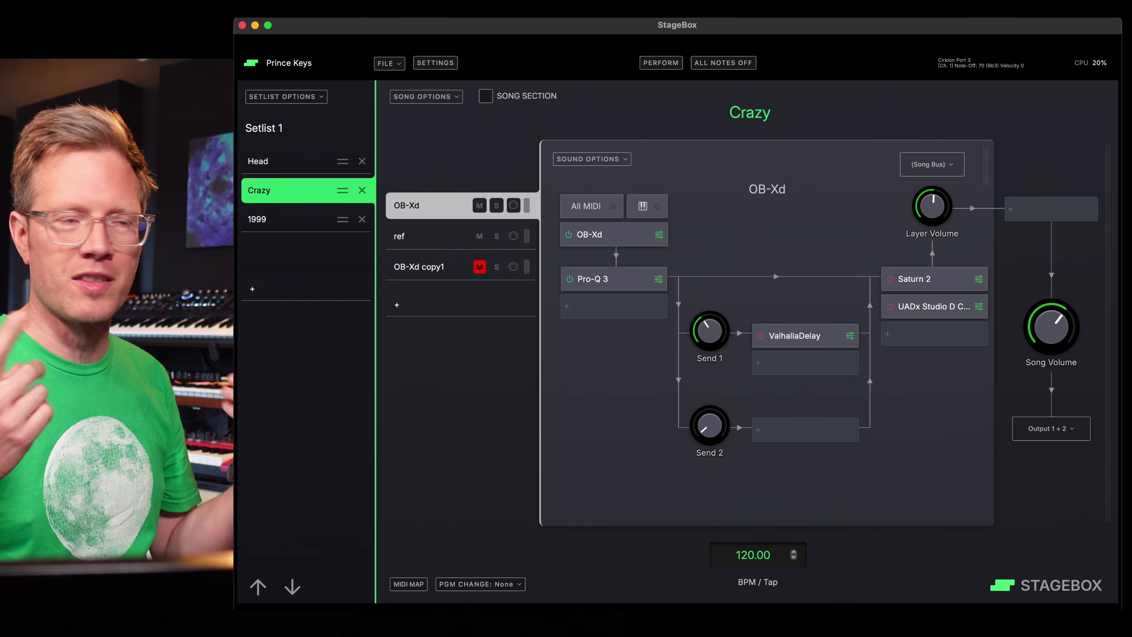
# - Enable ValhallaDelay on Send 1 and review its settings with the window moved clear of the signal chain
pyautogui.click(849, 335)
pyautogui.moveTo(682, 225); pyautogui.dragTo(913, 229)
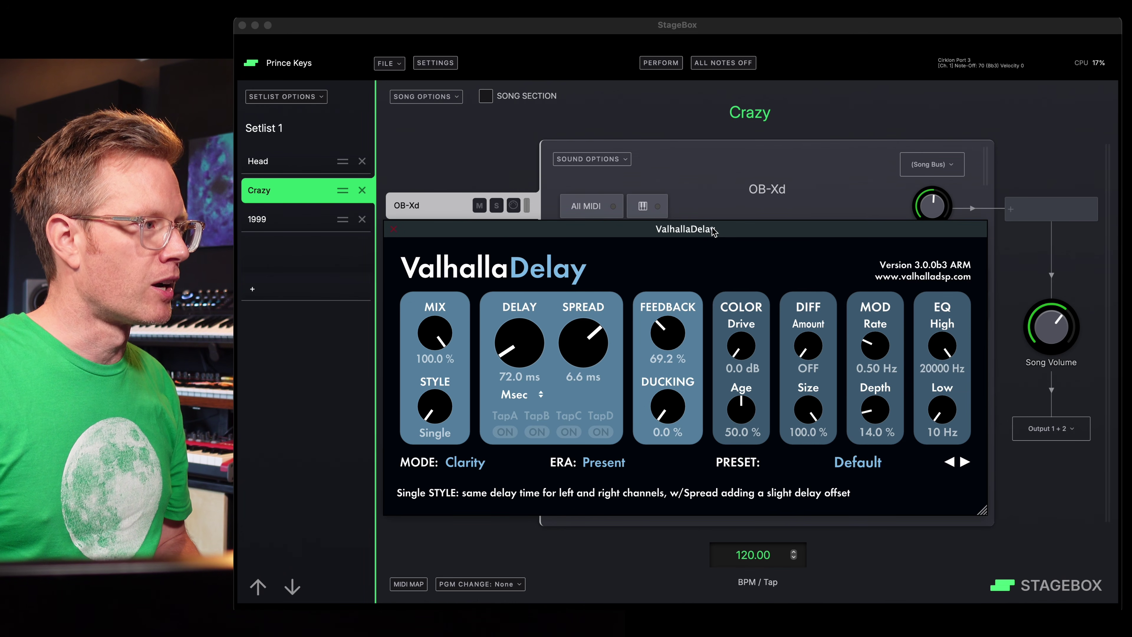
pyautogui.moveTo(713, 229); pyautogui.dragTo(753, 439)
pyautogui.click(771, 445)
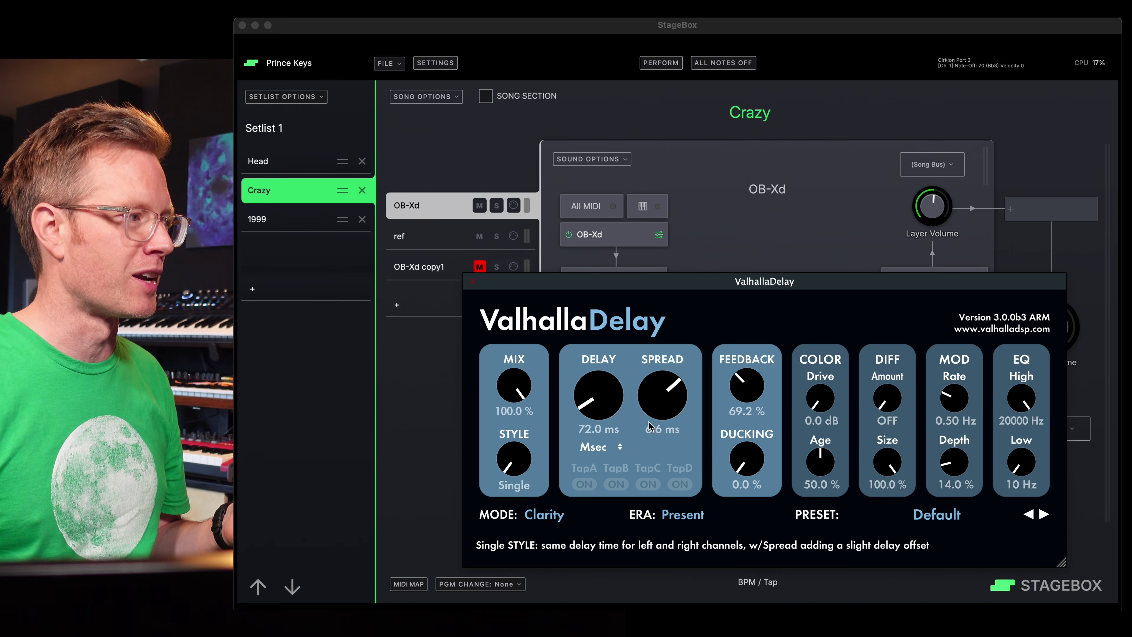
pyautogui.moveTo(744, 286); pyautogui.dragTo(726, 305)
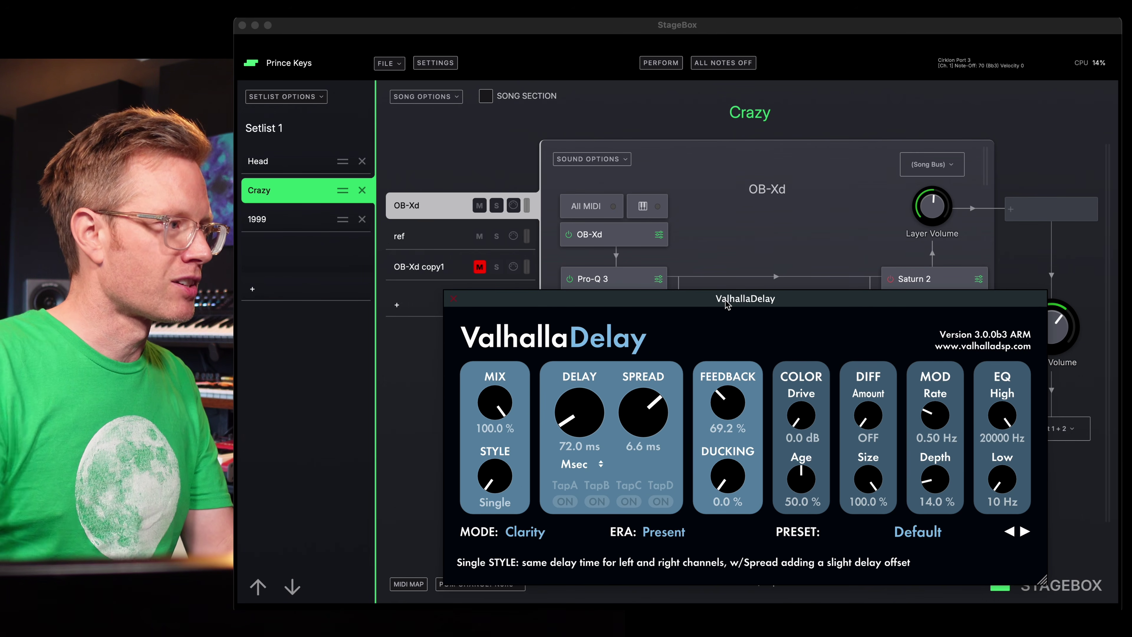
pyautogui.moveTo(726, 304)
pyautogui.mouseDown()
pyautogui.moveTo(764, 410)
pyautogui.moveTo(740, 294)
pyautogui.mouseUp()
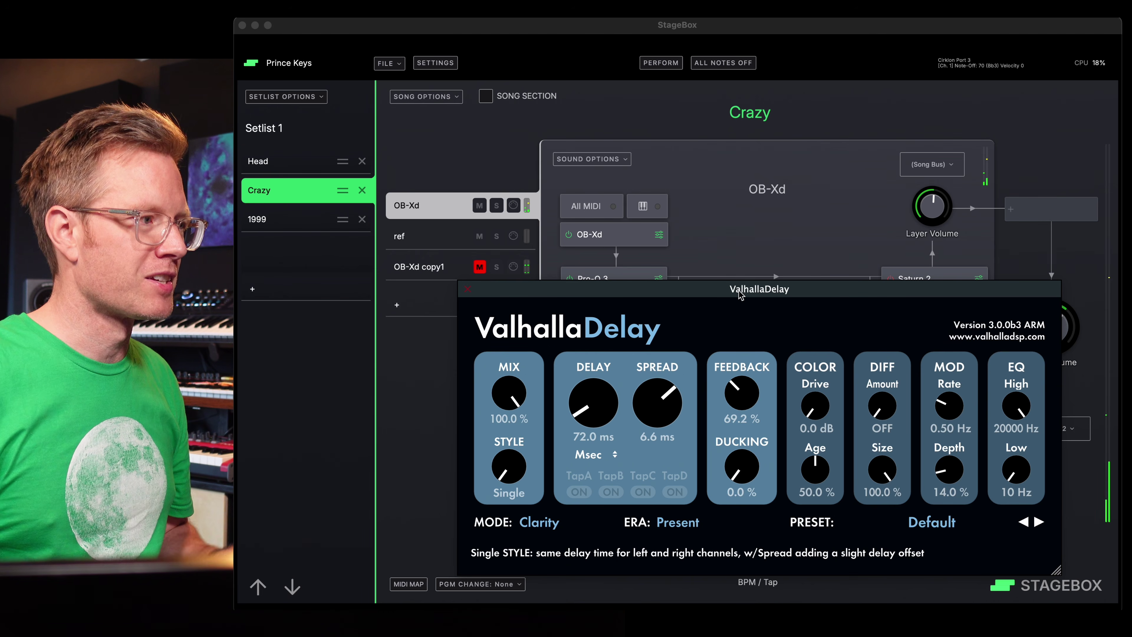
pyautogui.moveTo(740, 291); pyautogui.dragTo(725, 354)
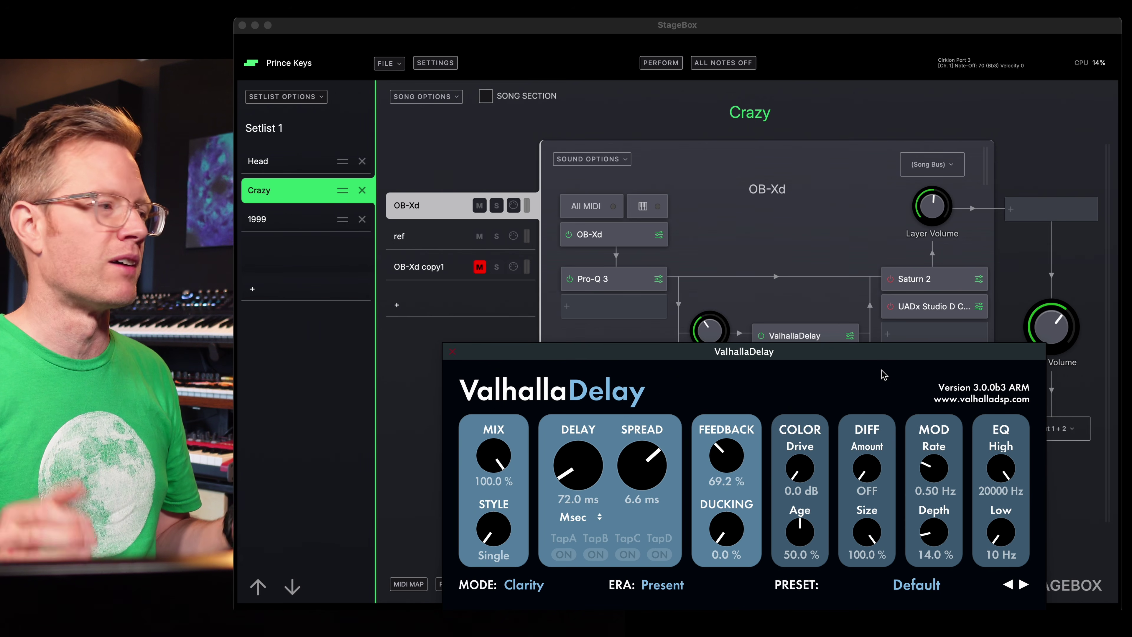
pyautogui.moveTo(870, 346); pyautogui.dragTo(872, 278)
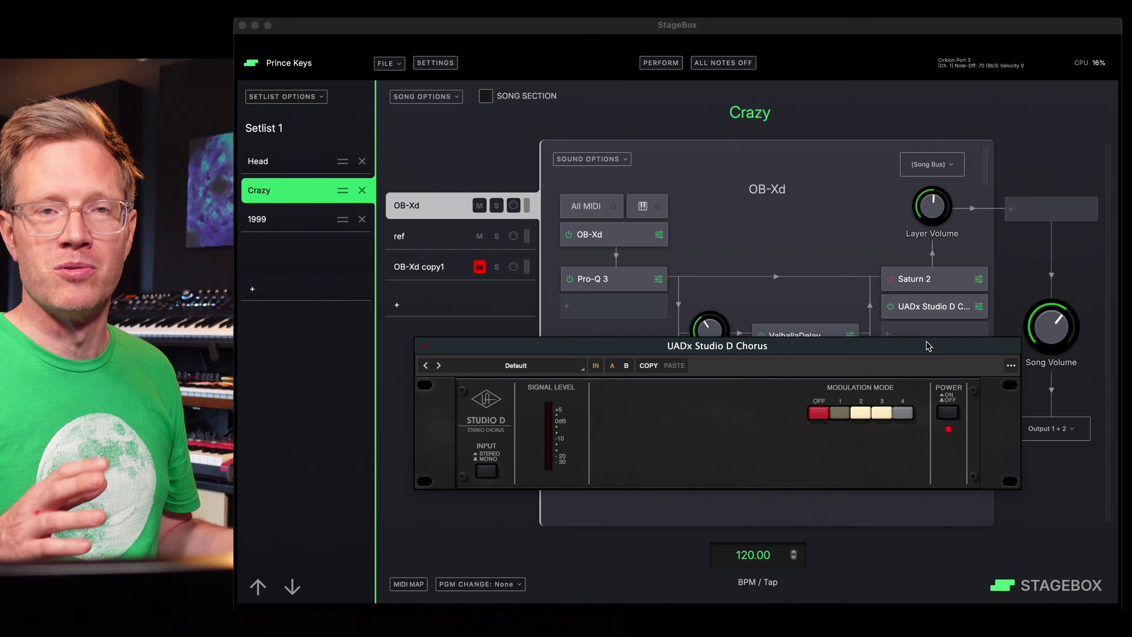
# - Enable the UADx Studio D Chorus and Saturn 2 effects, reviewing each plug-in's settings before closing its window
pyautogui.click(424, 345)
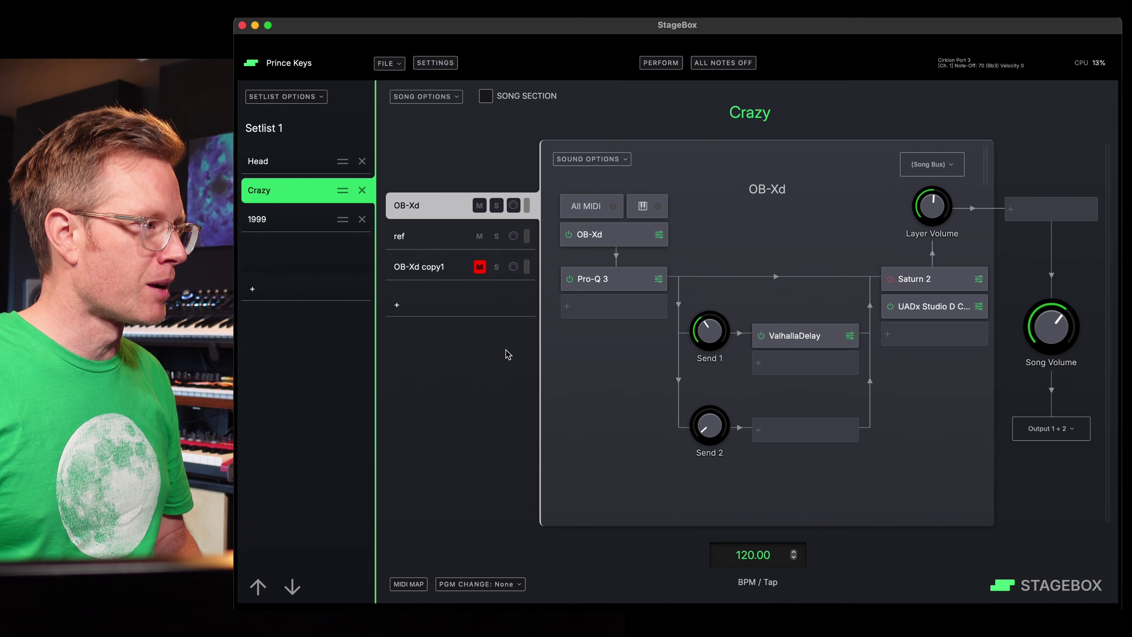
pyautogui.click(890, 307)
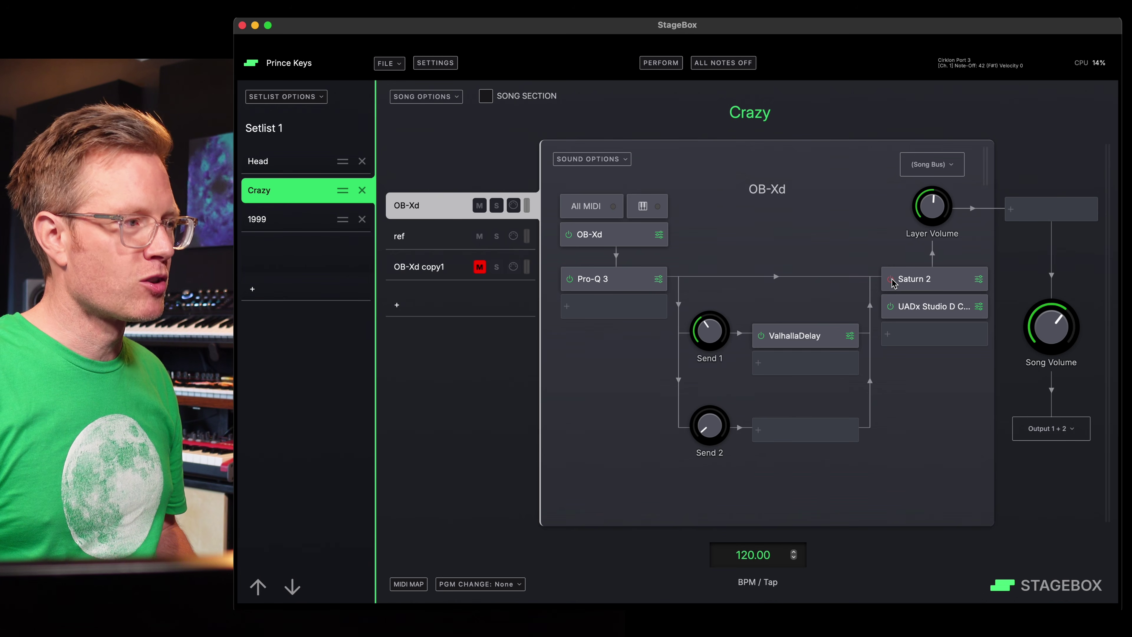
pyautogui.click(979, 279)
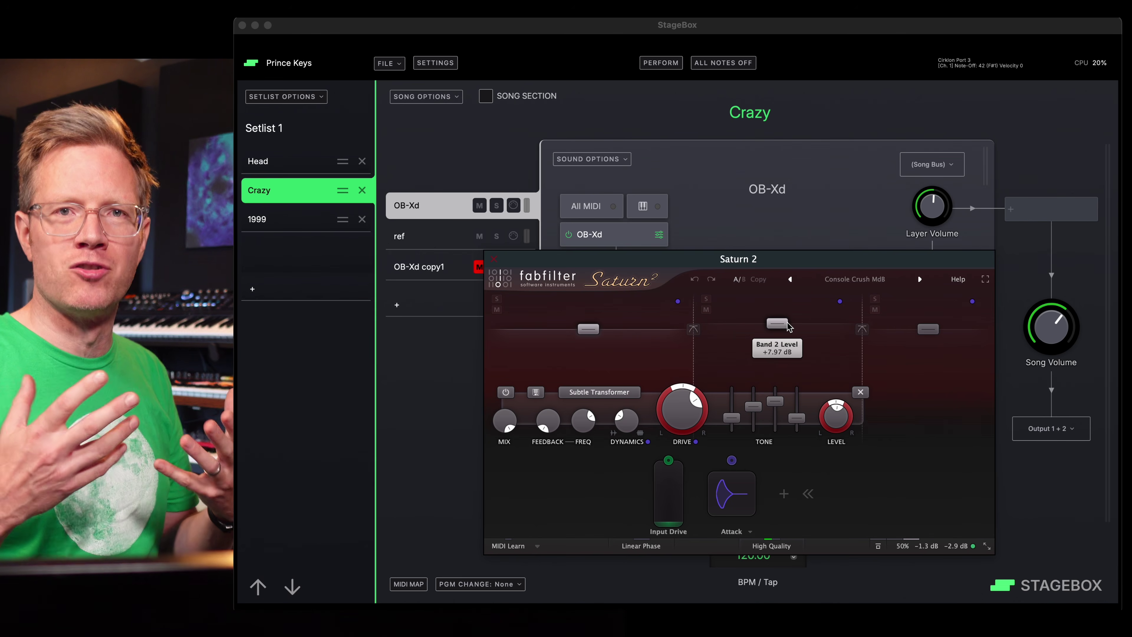
pyautogui.click(490, 261)
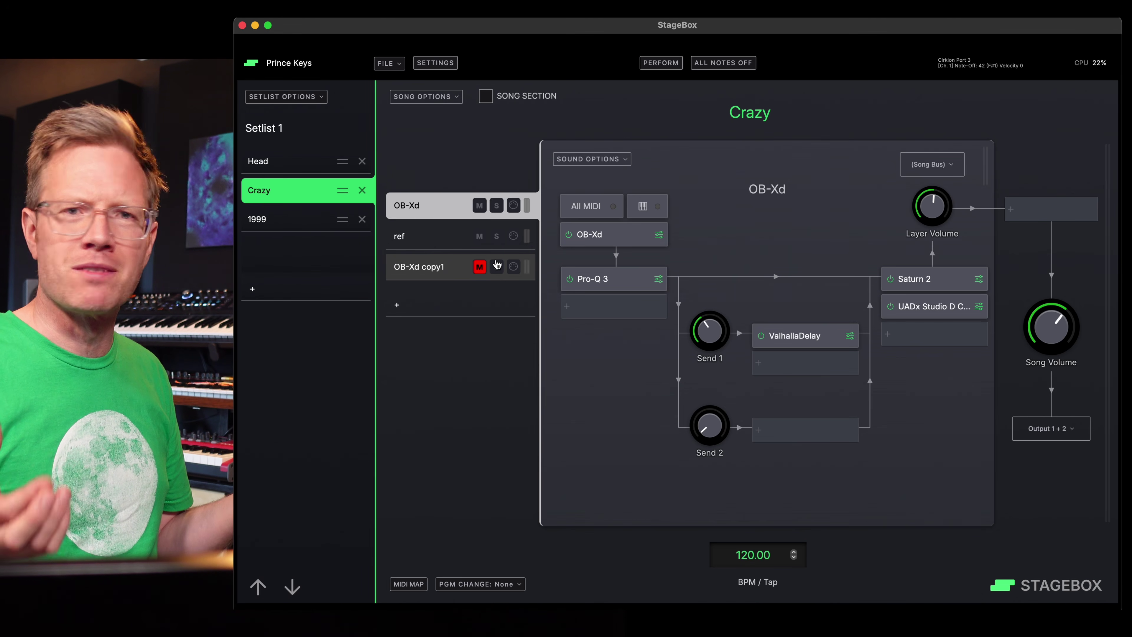